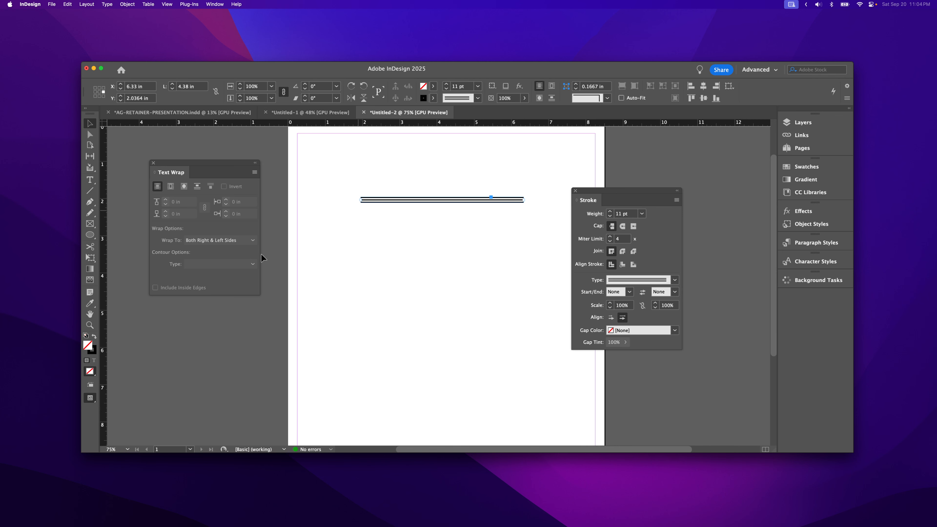
Close the Text Wrap panel and set the stroke type of the line near the page's upper edge to Solid.
click(90, 325)
click(411, 192)
click(444, 278)
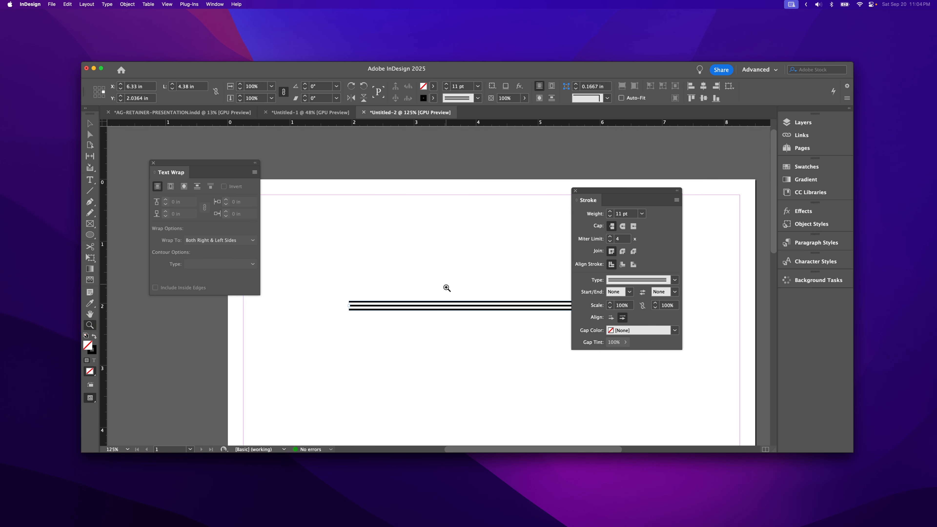
key(space)
drag(446, 288, 419, 248)
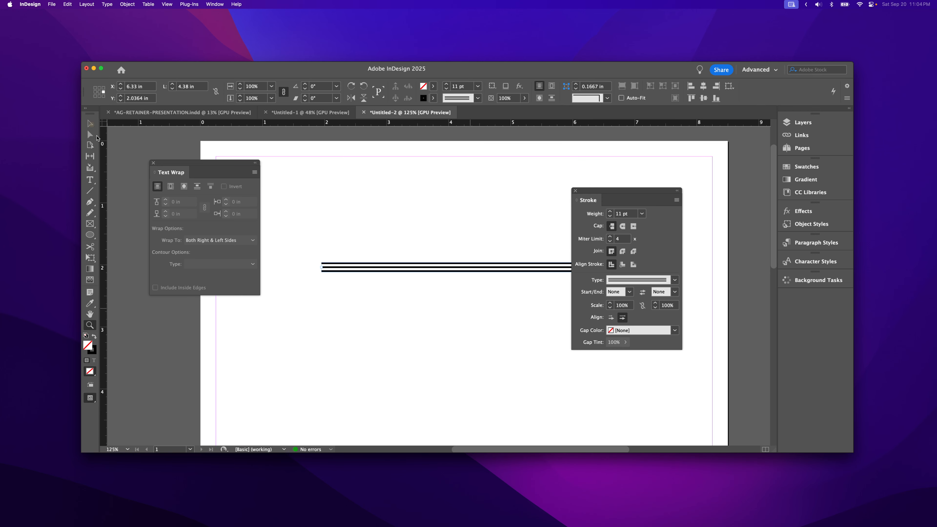
click(89, 123)
click(153, 163)
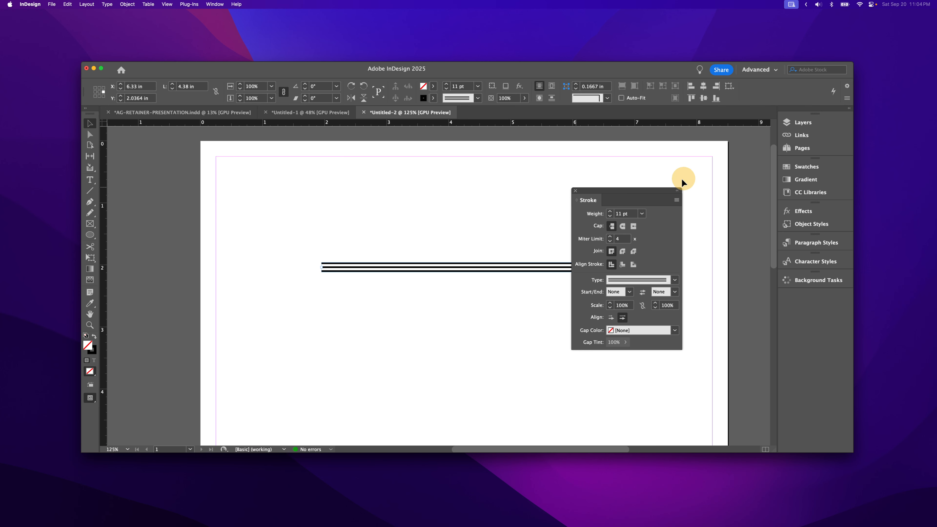
click(630, 282)
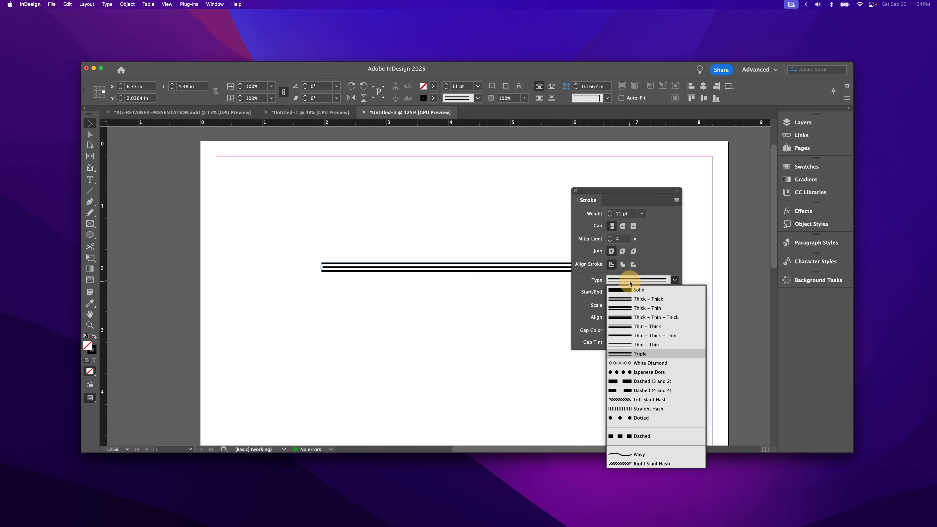
click(624, 290)
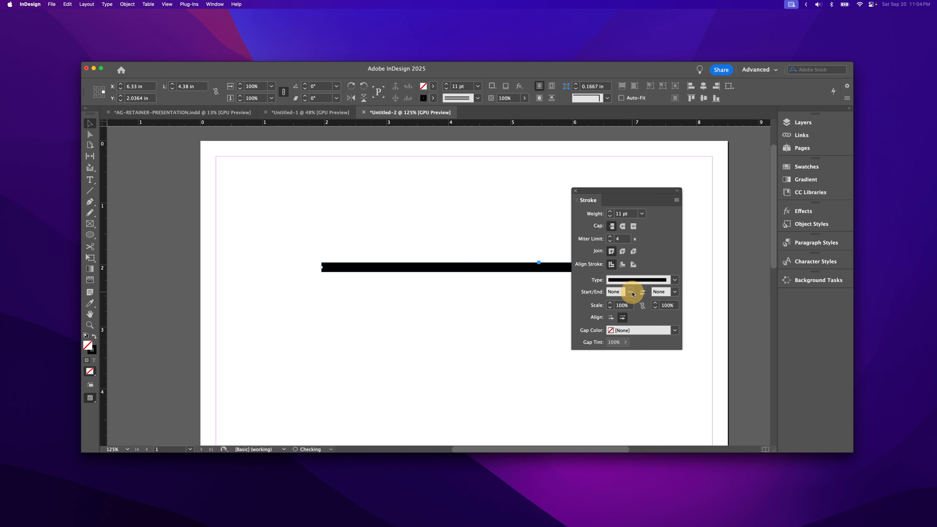
Try the Thick - Thick and Thick - Thin - Thick stroke types on the line.
click(642, 282)
click(641, 300)
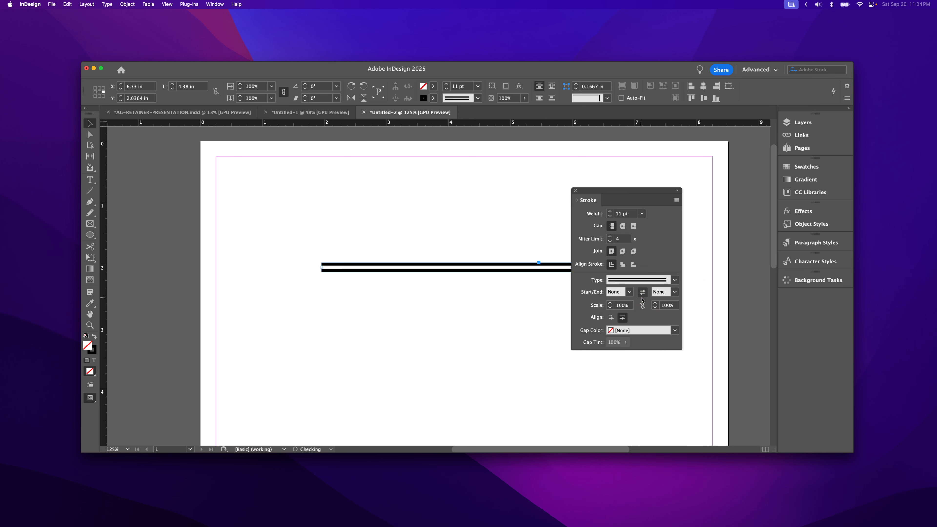
click(631, 281)
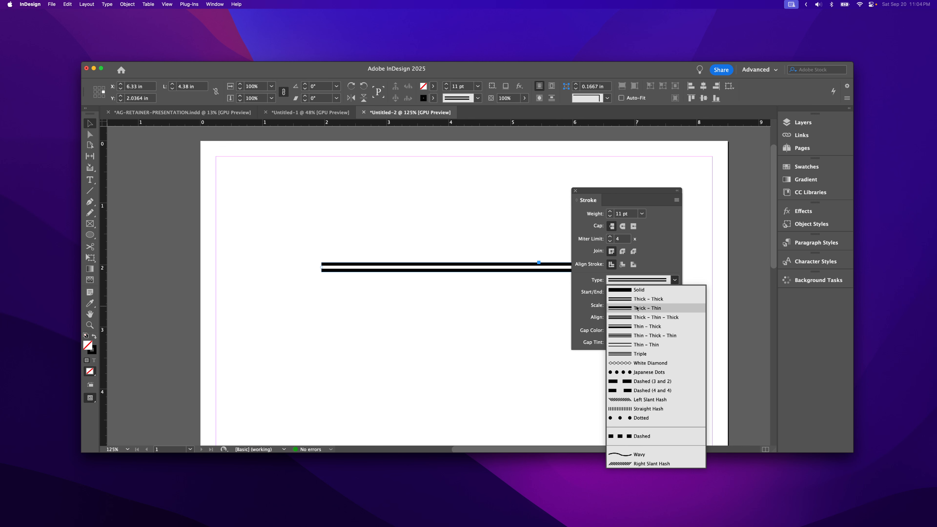
click(638, 317)
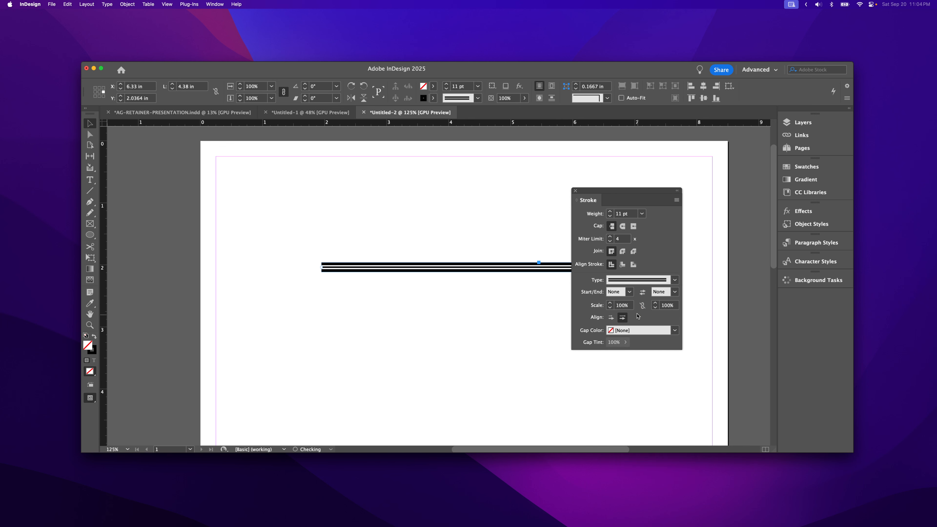
Try the Japanese Dots and Dashed (4 and 4) stroke types on the line.
click(638, 280)
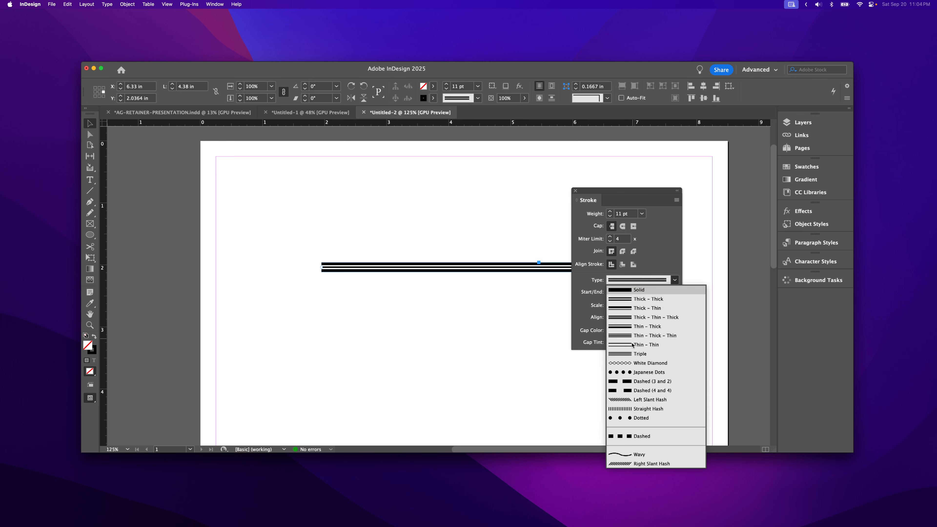
click(635, 372)
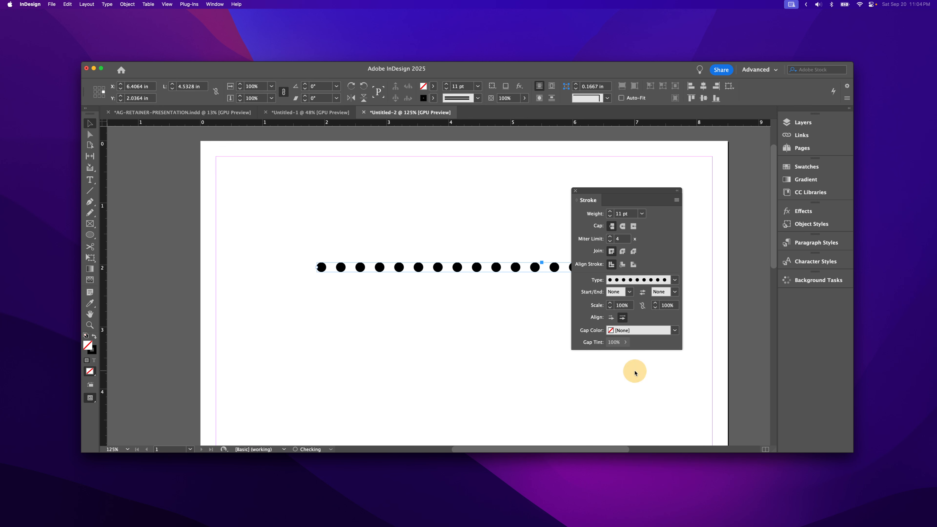
click(633, 281)
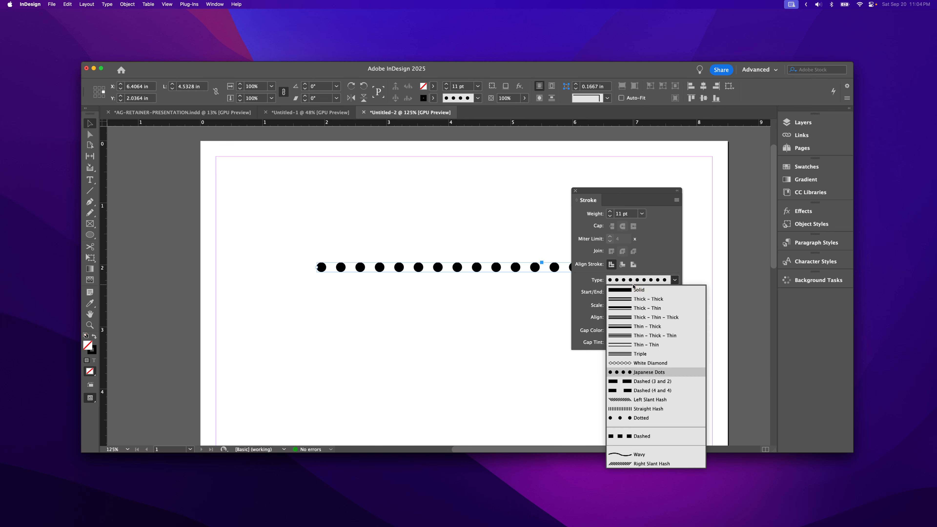
click(650, 392)
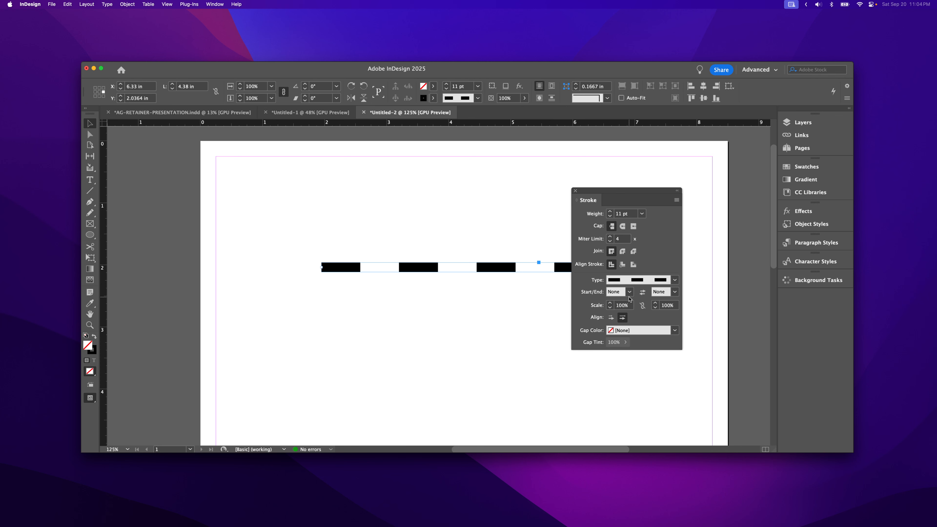
Reduce the dashed line's stroke weight to 7 pt.
click(610, 216)
click(611, 216)
click(610, 216)
click(611, 216)
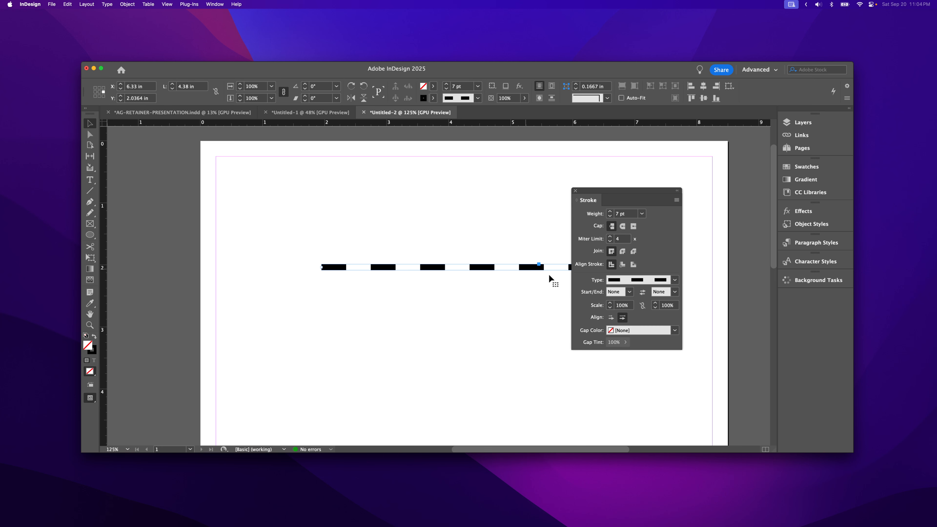
Try the Dashed (3 and 2), Dashed (4 and 4) and Left Slant Hash stroke types on the line.
click(621, 280)
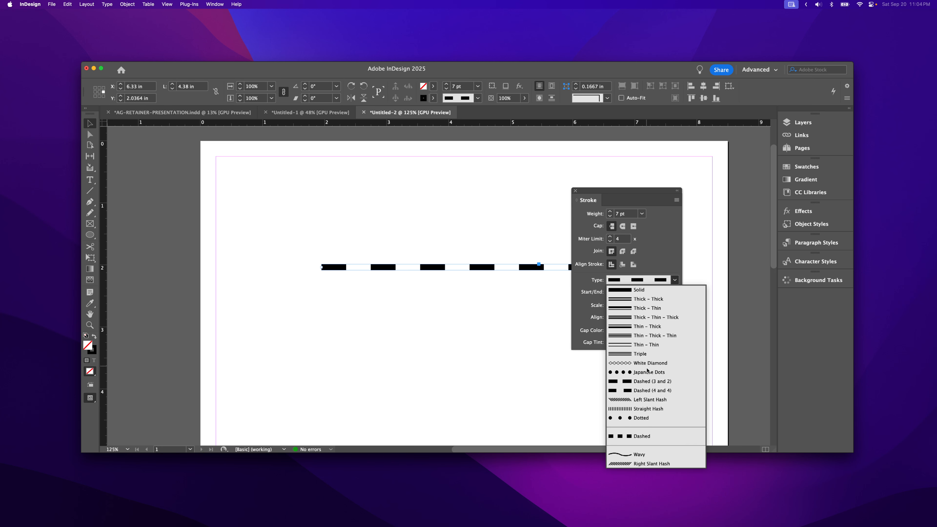
click(647, 381)
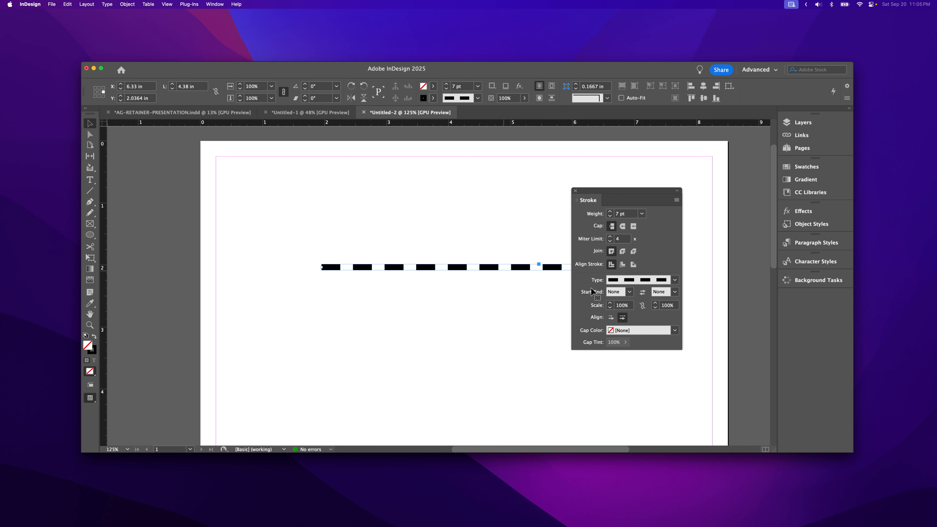
click(630, 282)
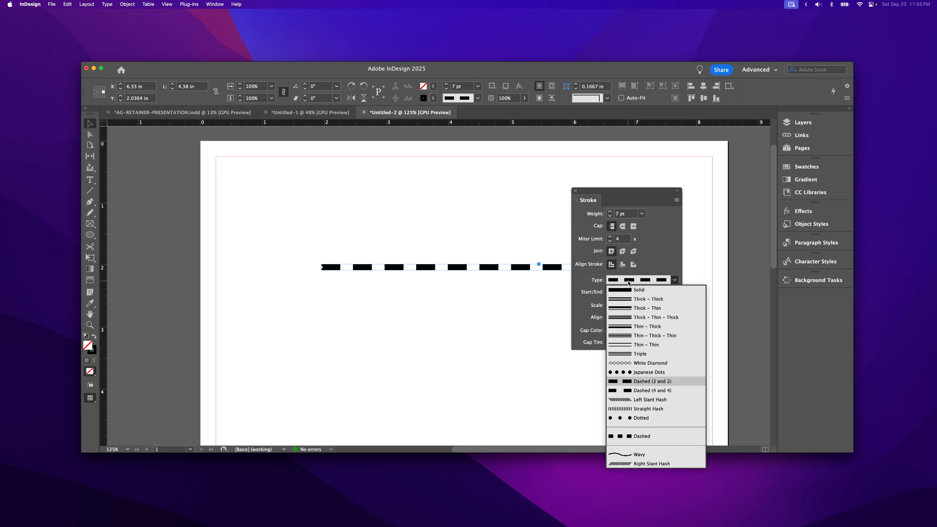
click(646, 390)
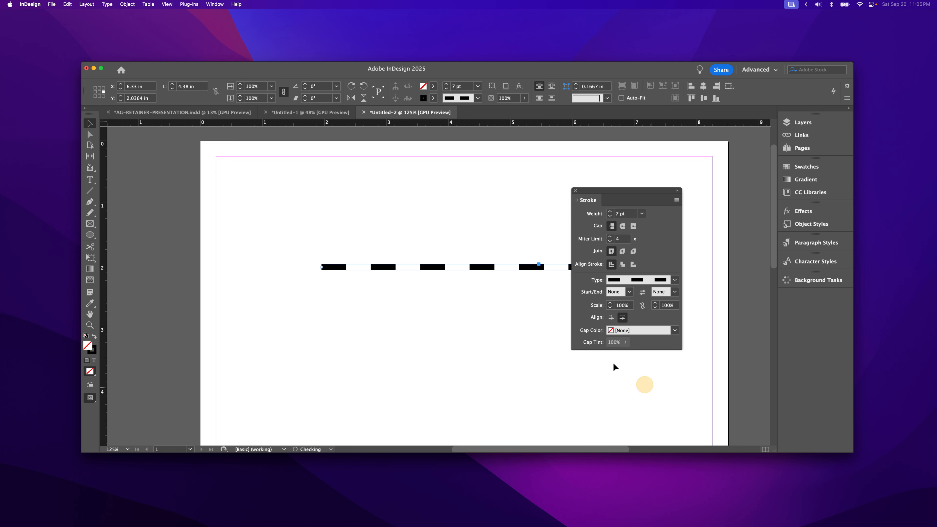
click(643, 281)
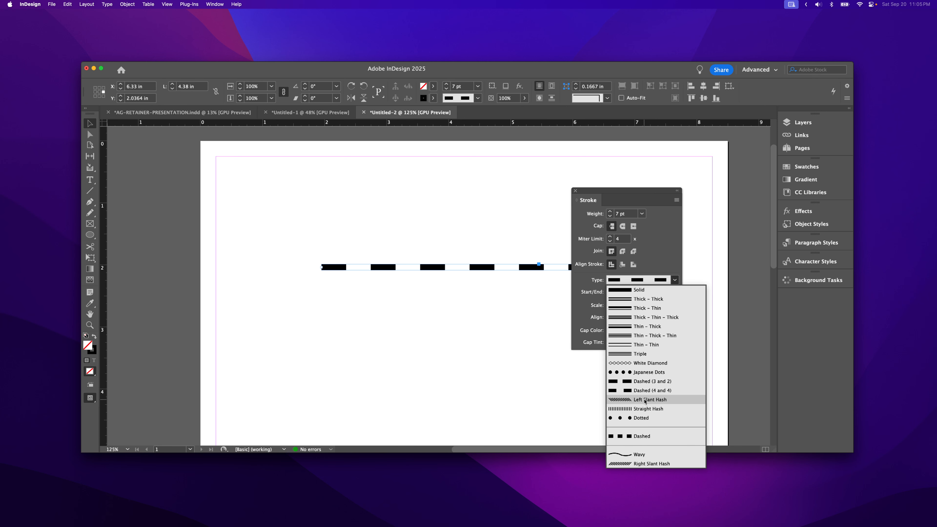
click(645, 401)
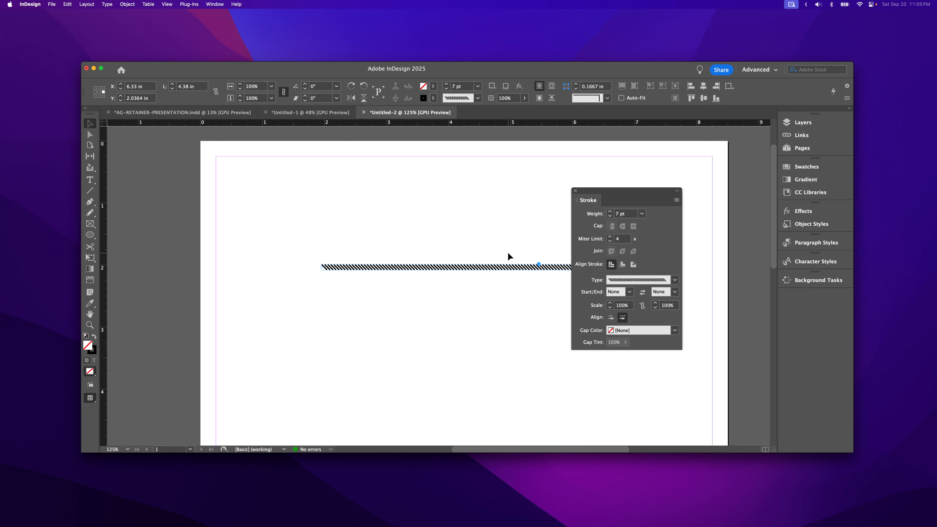
Apply the Dashed (3 and 2) stroke type and set the gap color to C=100 M=0 Y=0 K=0.
click(648, 282)
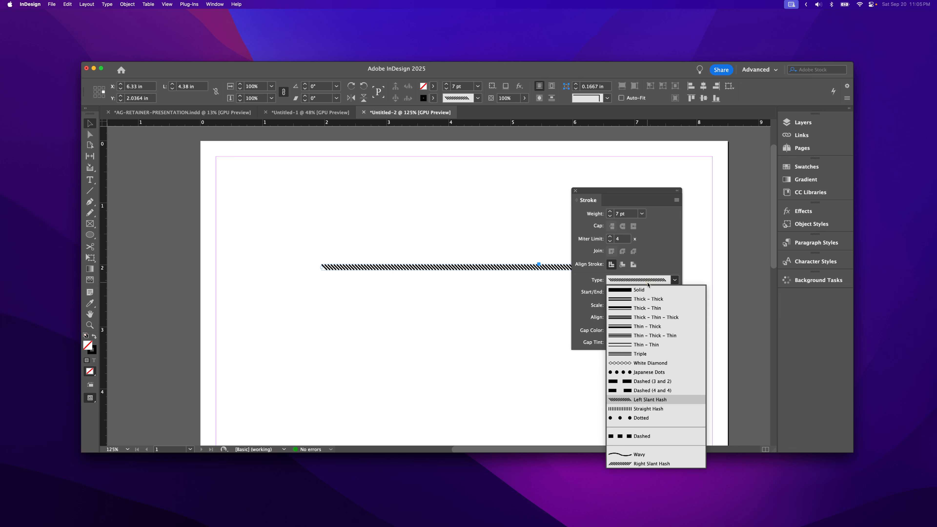
click(638, 382)
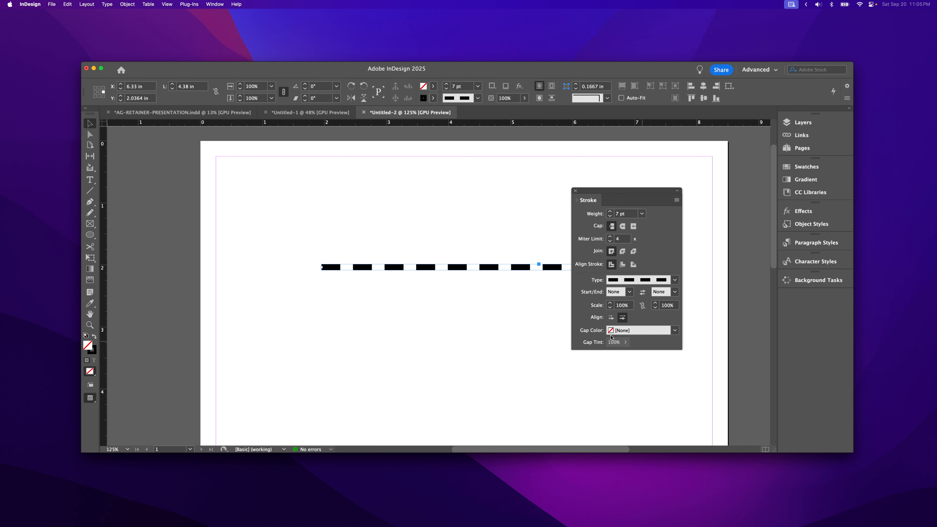
click(648, 331)
click(637, 379)
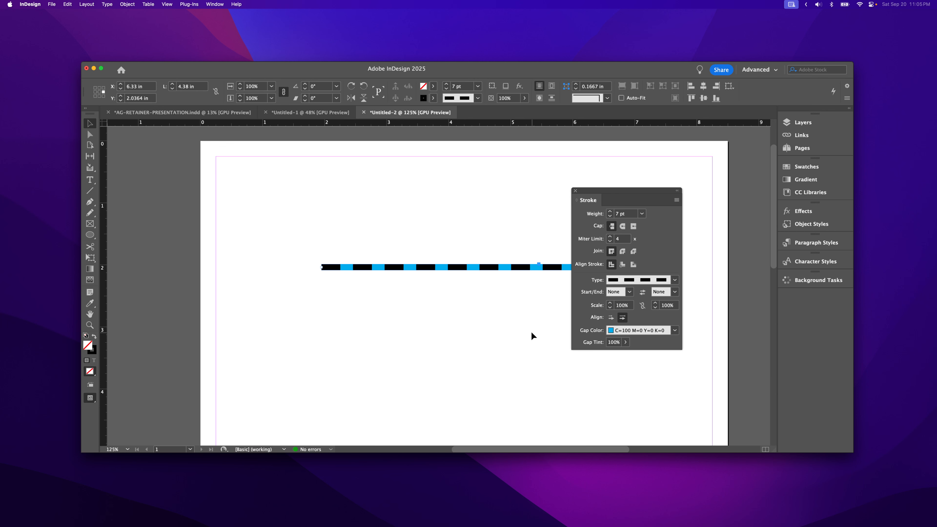
Try a round cap on the line's dashes and switch back to the butt cap.
click(622, 226)
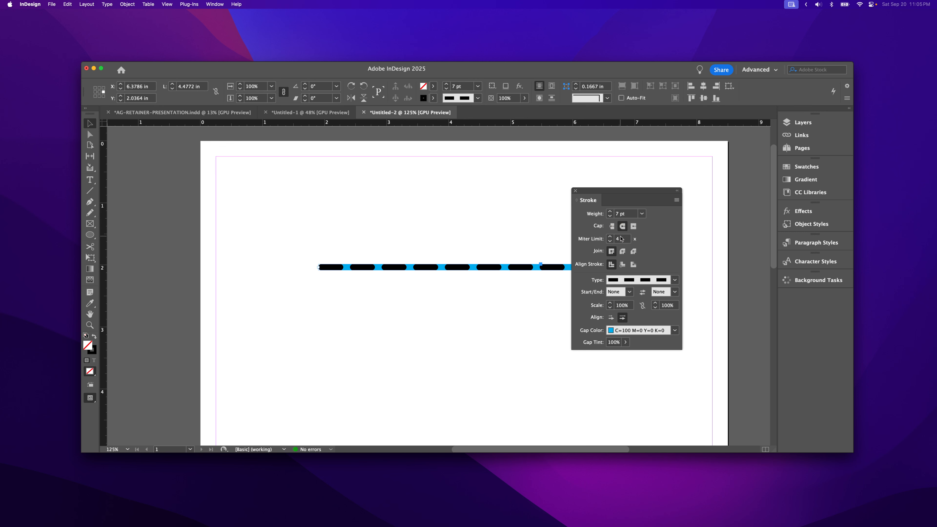
click(612, 226)
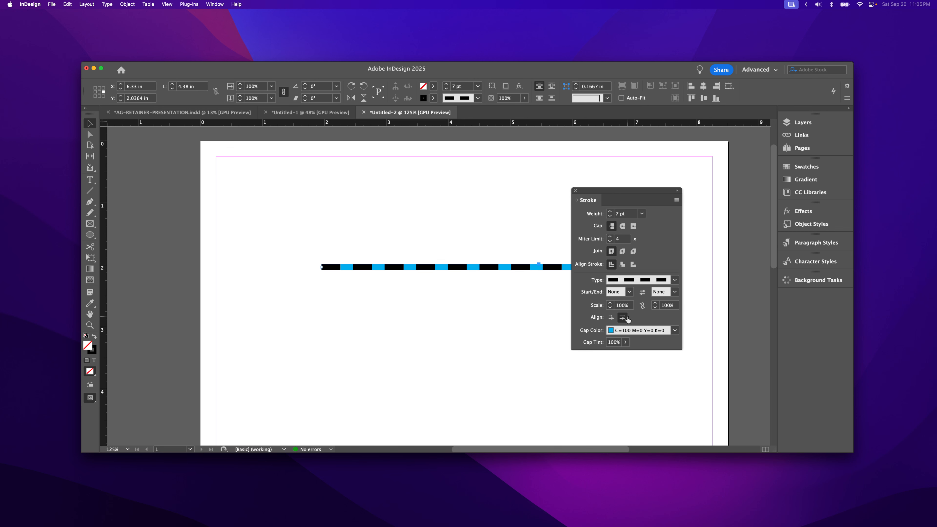
Set the line's stroke type to Solid and give it a Bar start arrowhead.
click(651, 284)
click(642, 292)
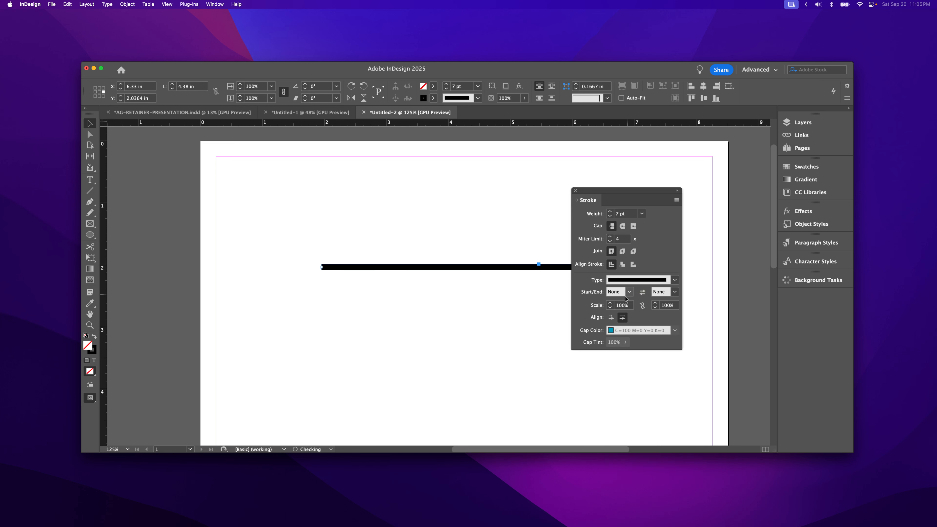
click(629, 291)
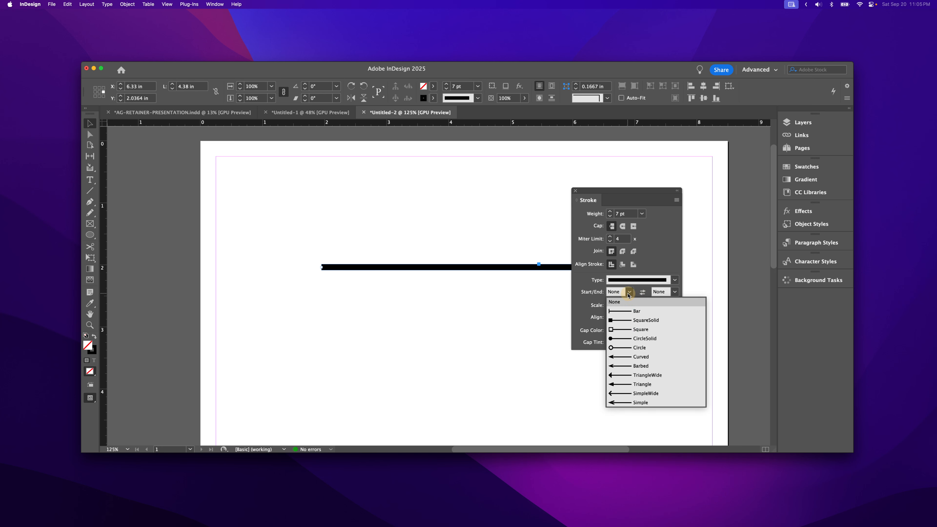
click(622, 312)
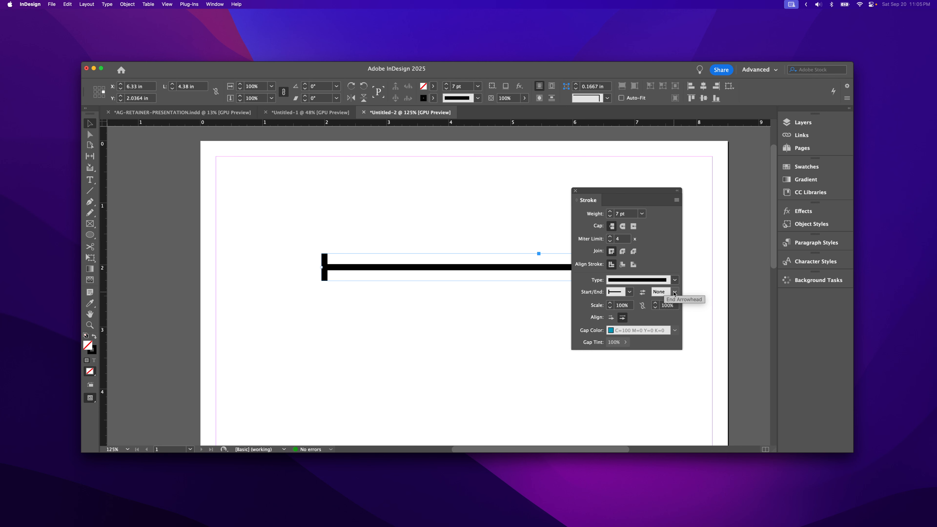
Move the Stroke panel off the line and give the line a Triangle end arrowhead.
drag(642, 192, 781, 228)
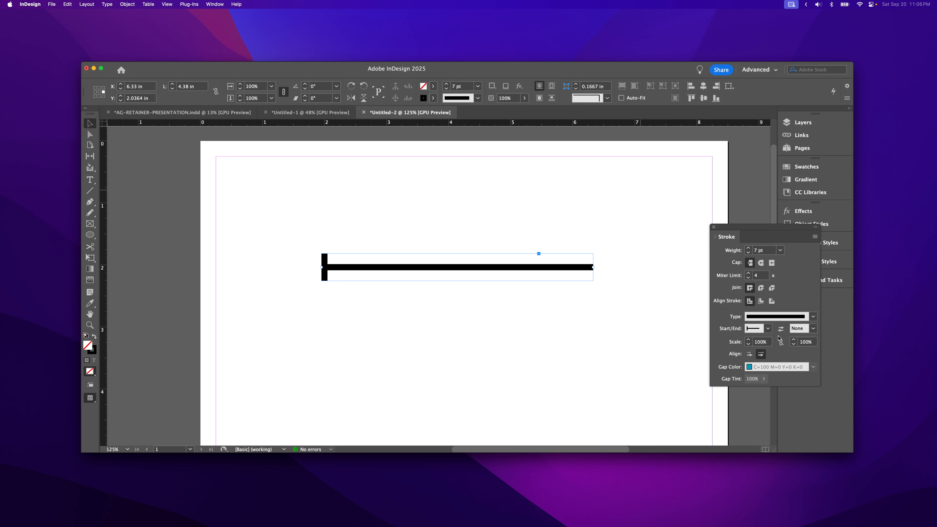
click(813, 329)
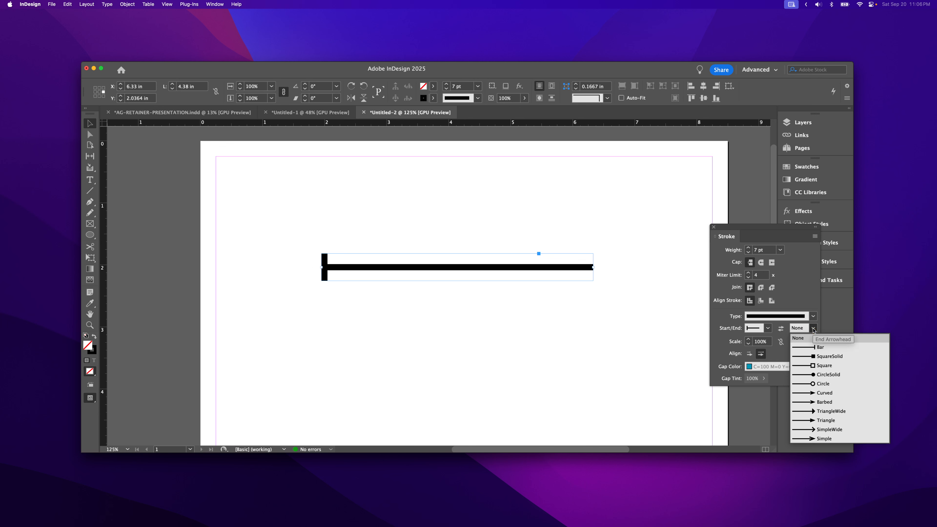
click(819, 420)
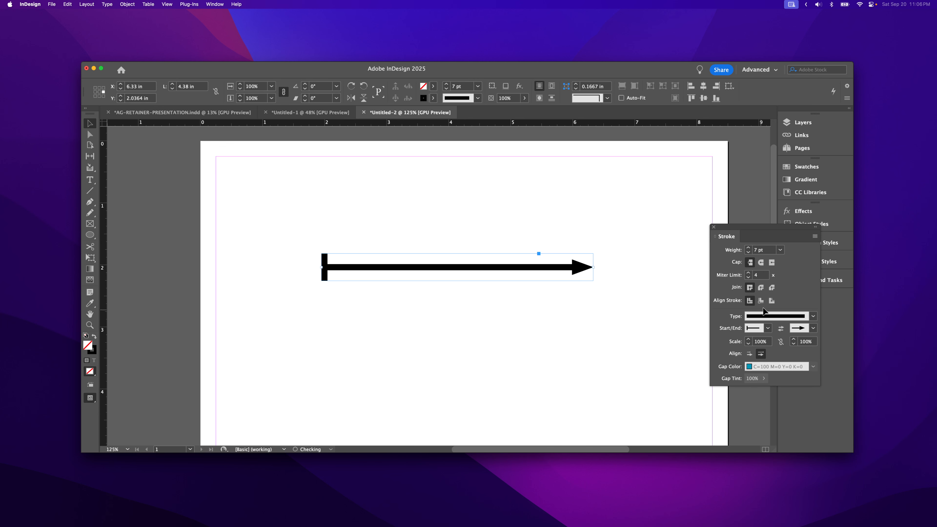
Swap the line's start and end arrowheads.
click(769, 329)
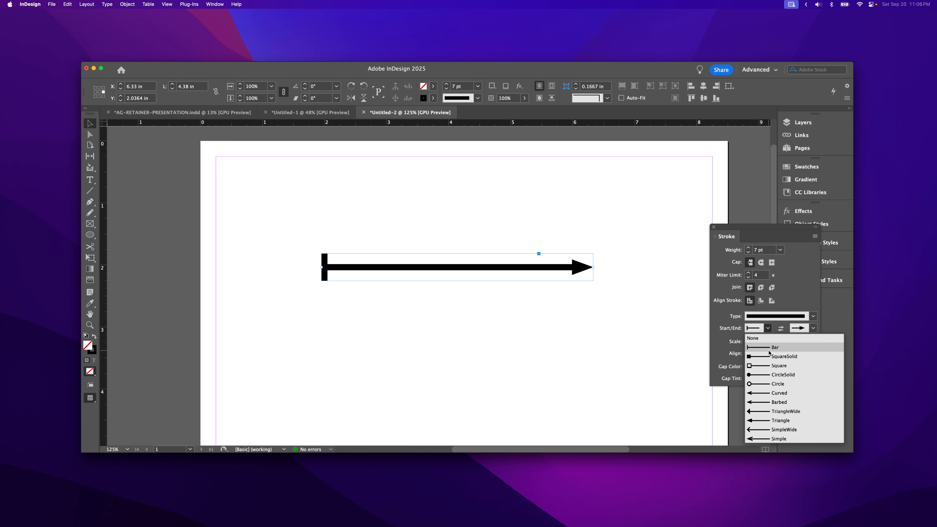
click(782, 306)
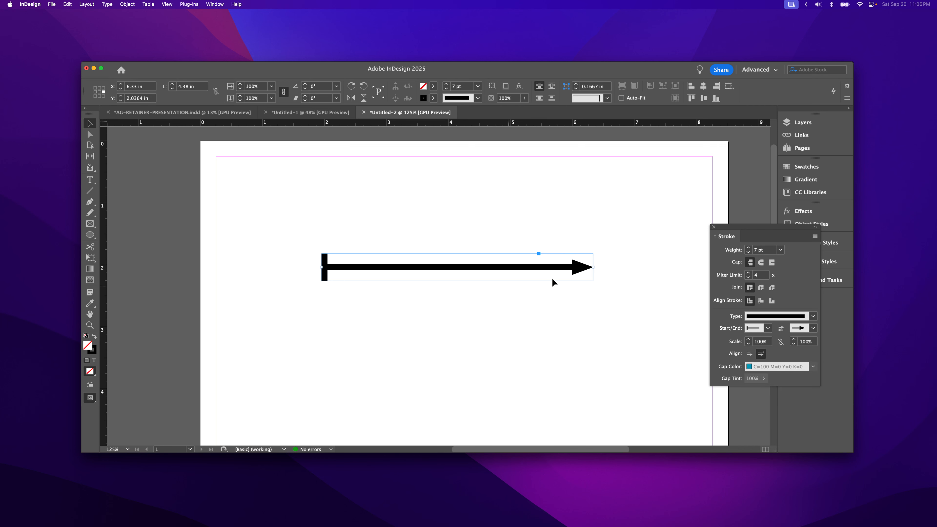
click(781, 328)
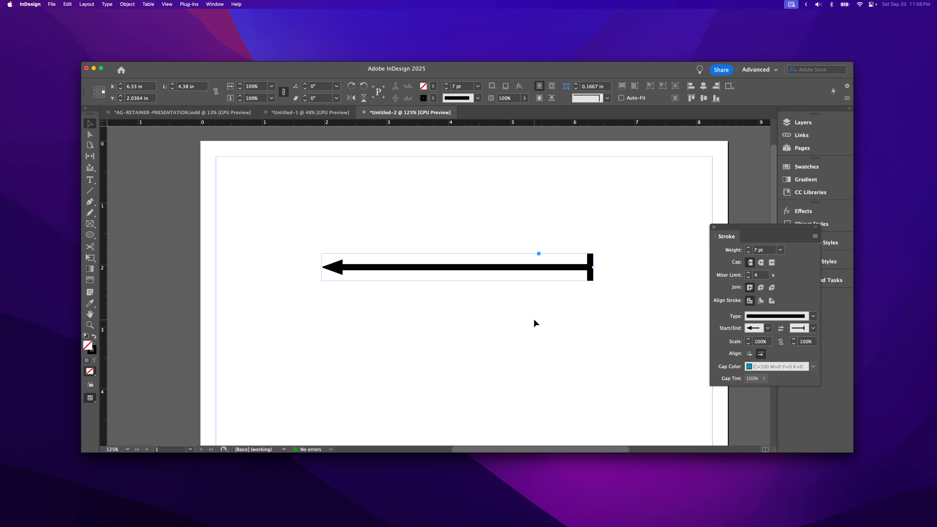
Scale the line's start arrowhead to 121% and its end arrowhead to 64%.
click(748, 340)
click(748, 340)
click(747, 340)
click(747, 340)
click(747, 340)
click(748, 339)
click(794, 344)
click(794, 345)
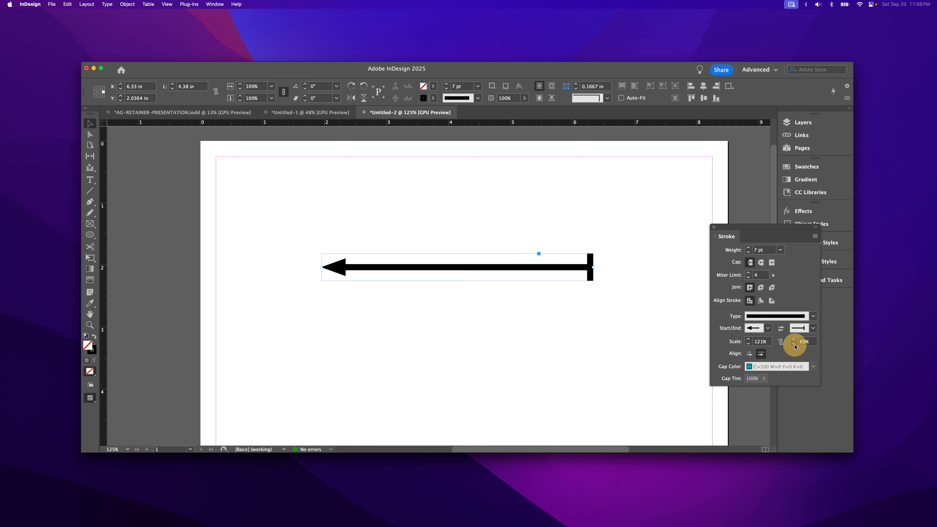
click(794, 345)
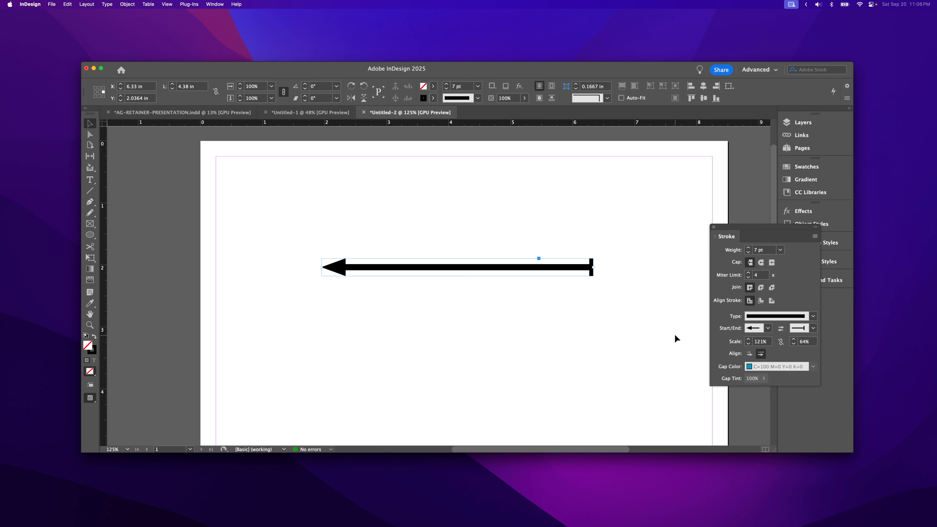
Try extending the arrowhead tips beyond the path's ends, and align them to the path's ends again.
click(749, 353)
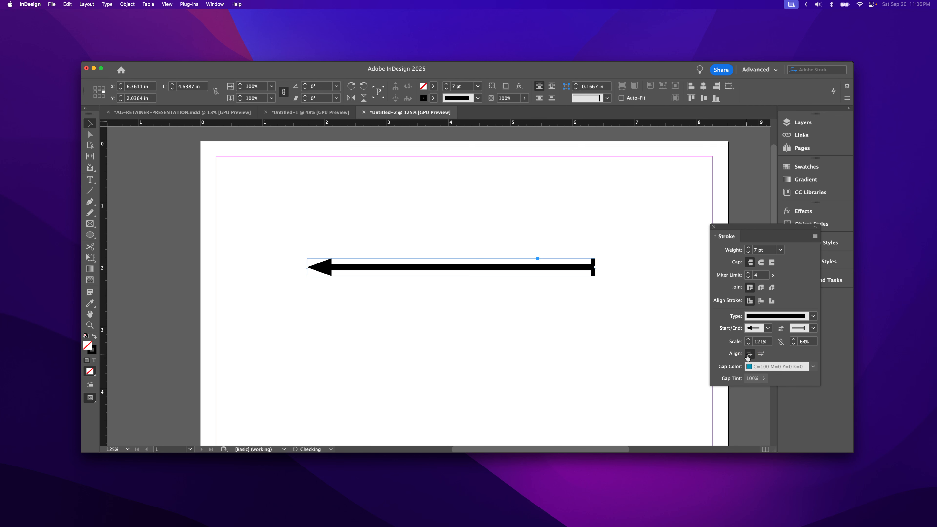
click(761, 355)
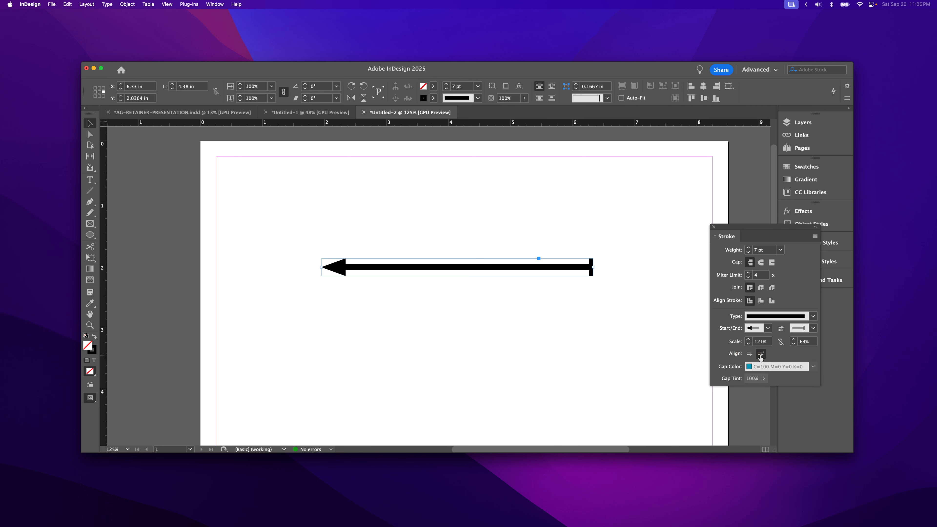